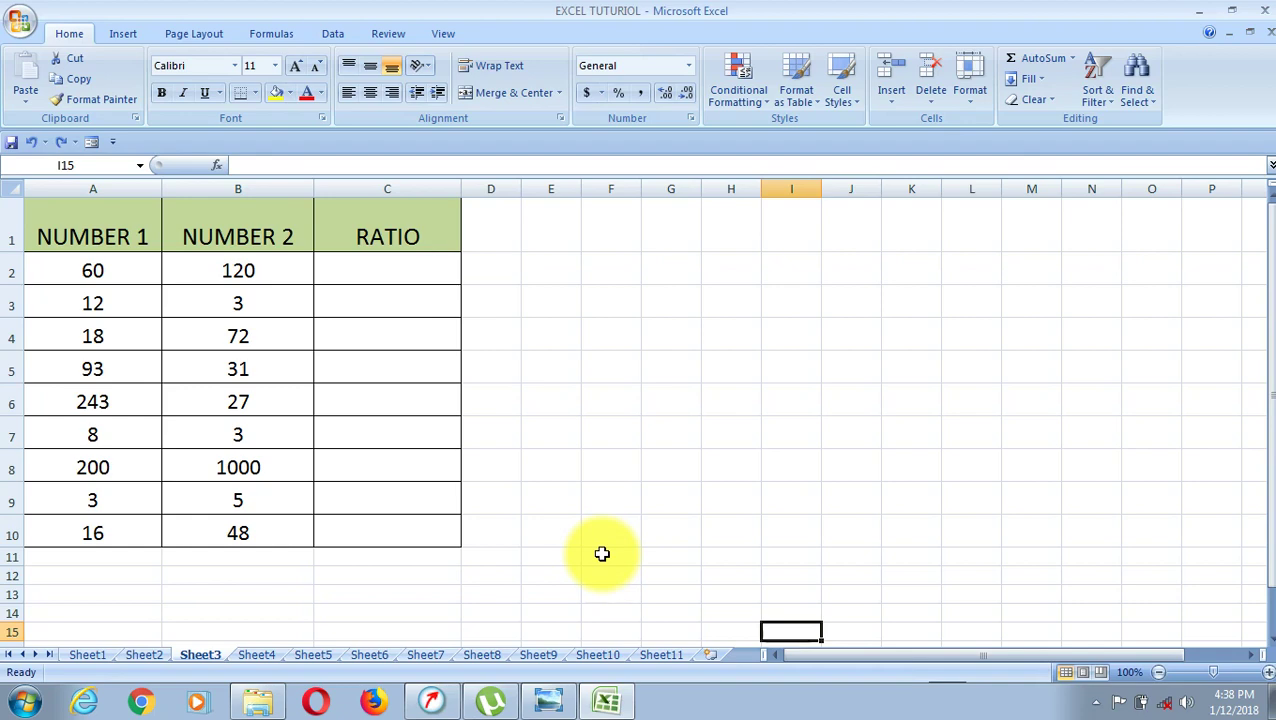
In C2, start the formula =A2/GCD( using the GCD autocomplete suggestion, after checking the keyboard diagram
{"action": "left_click", "coordinate": [376, 260]}
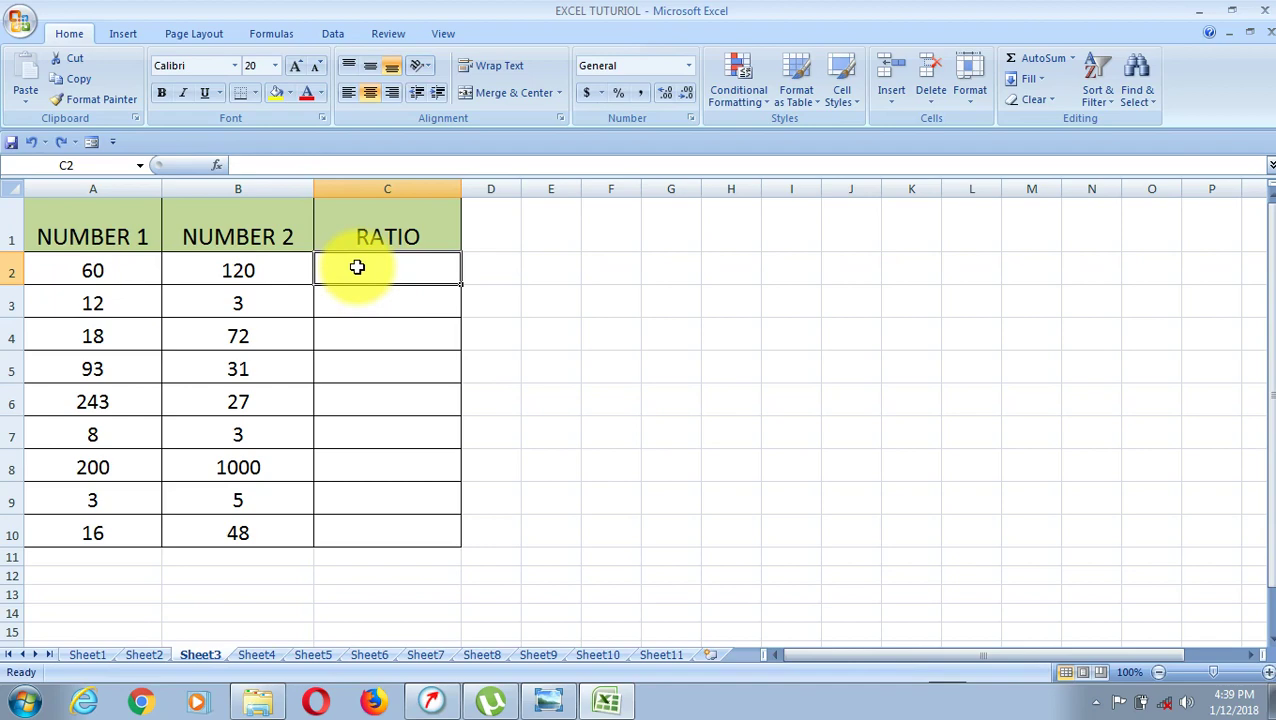
{"action": "type", "text": "="}
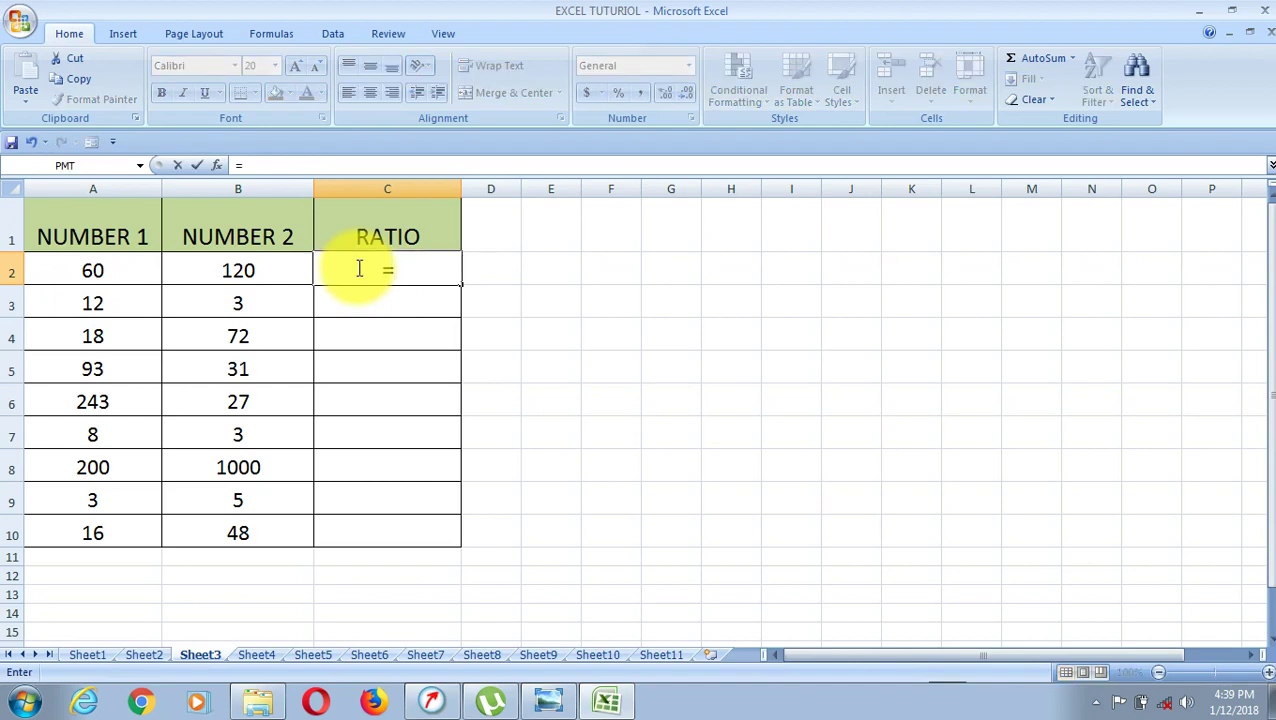
{"action": "left_click", "coordinate": [90, 272]}
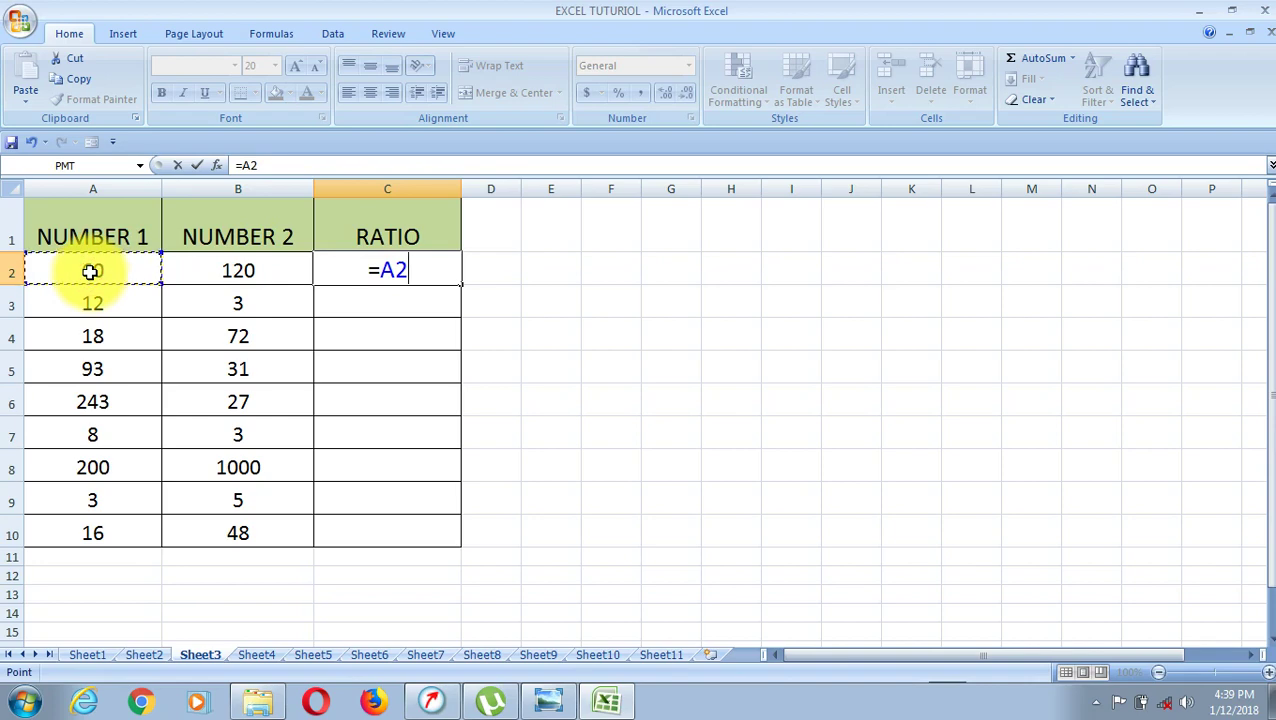
{"action": "left_click", "coordinate": [556, 703]}
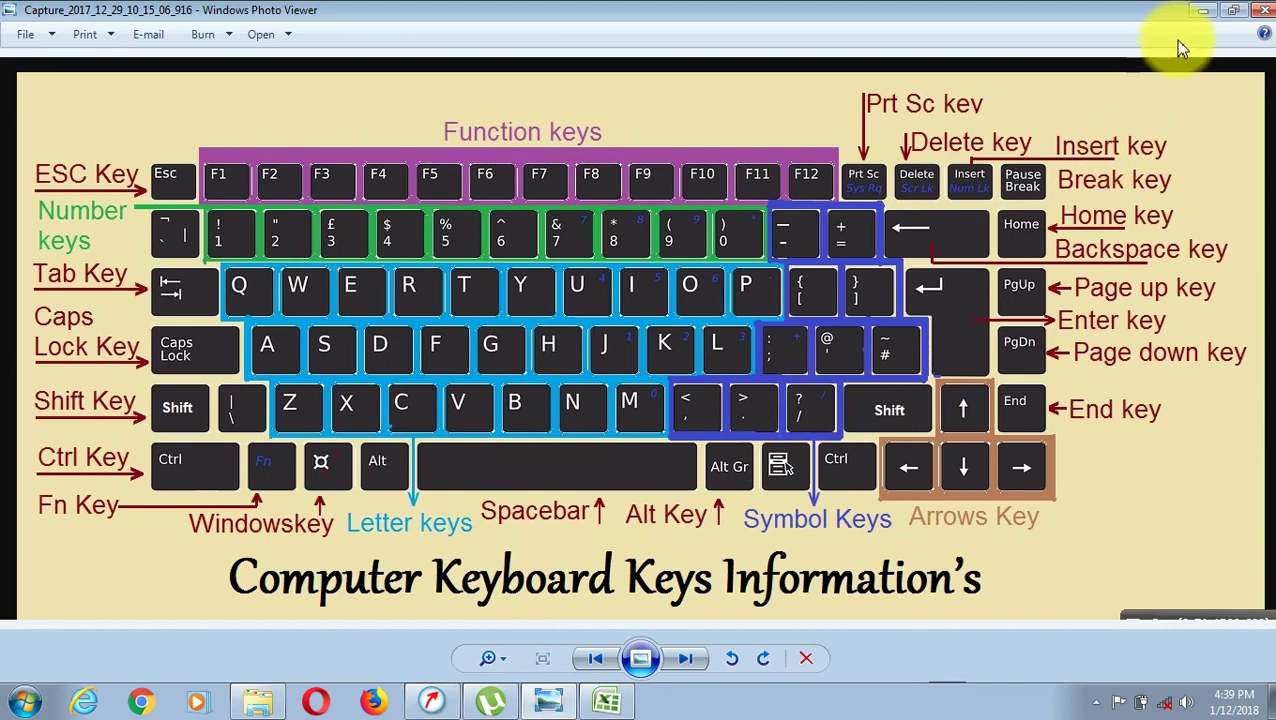
{"action": "left_click", "coordinate": [1203, 11]}
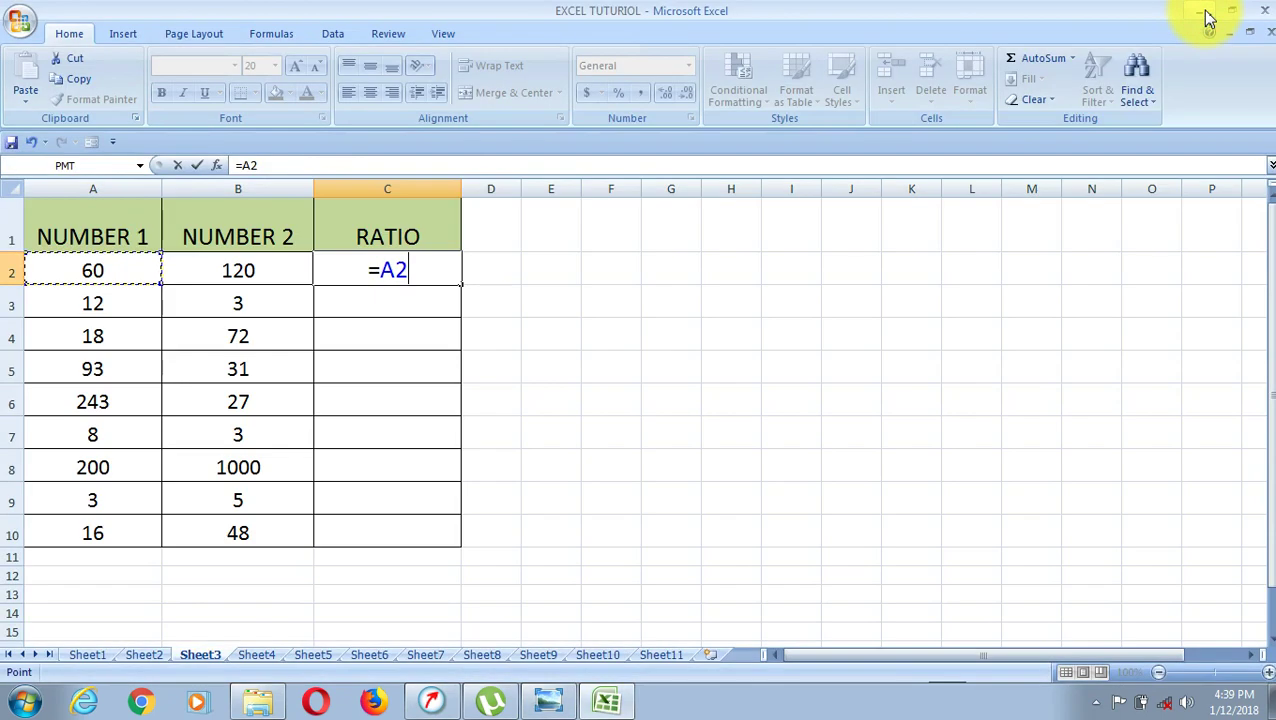
{"action": "type", "text": "/"}
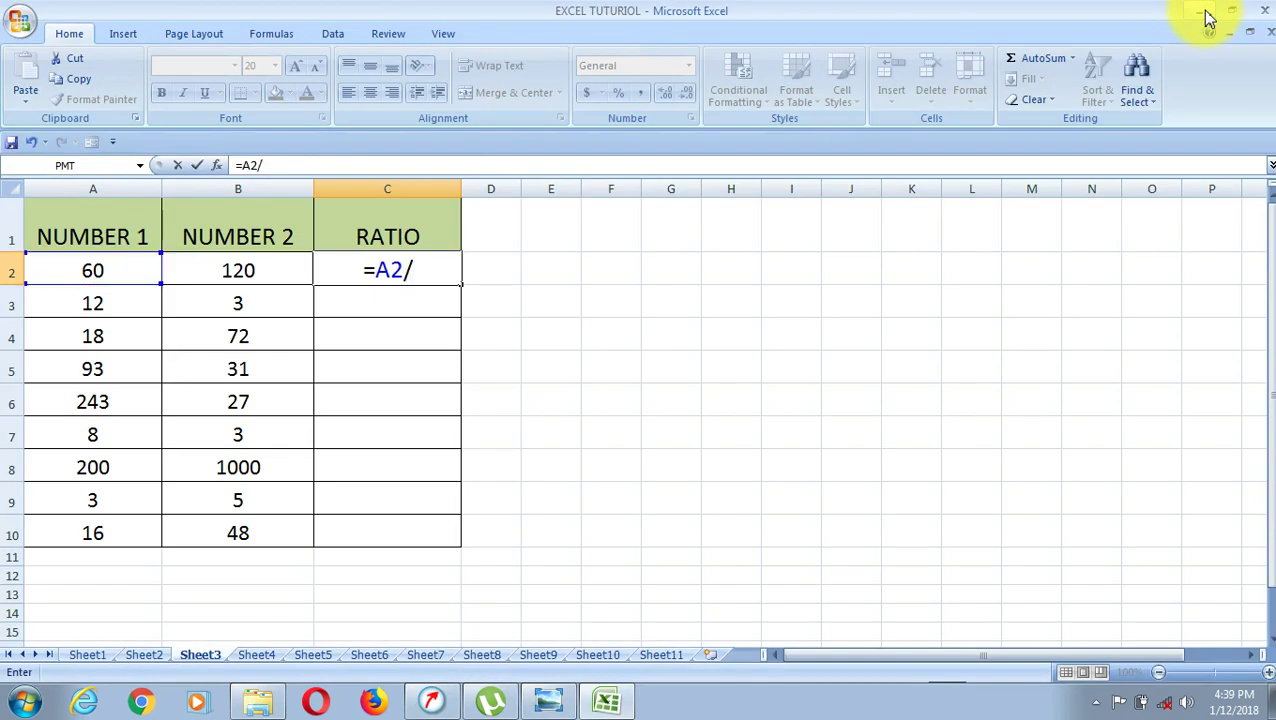
{"action": "type", "text": "gc"}
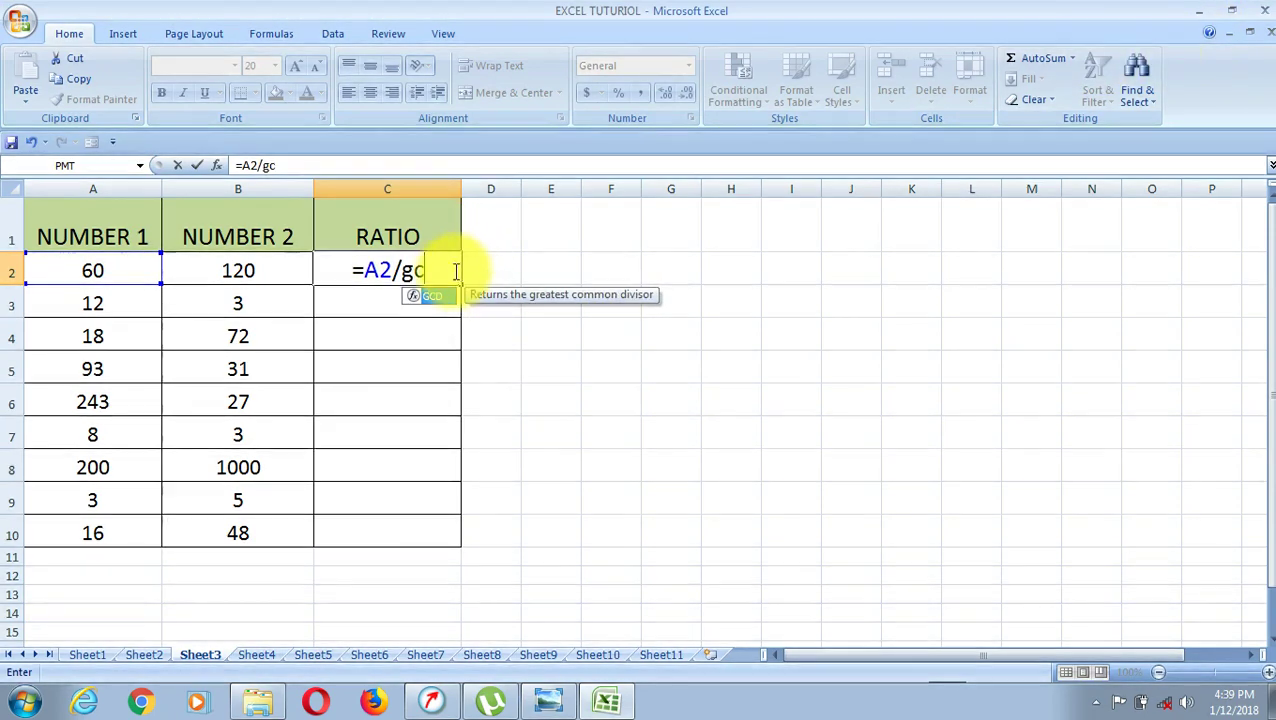
{"action": "double_click", "coordinate": [437, 300]}
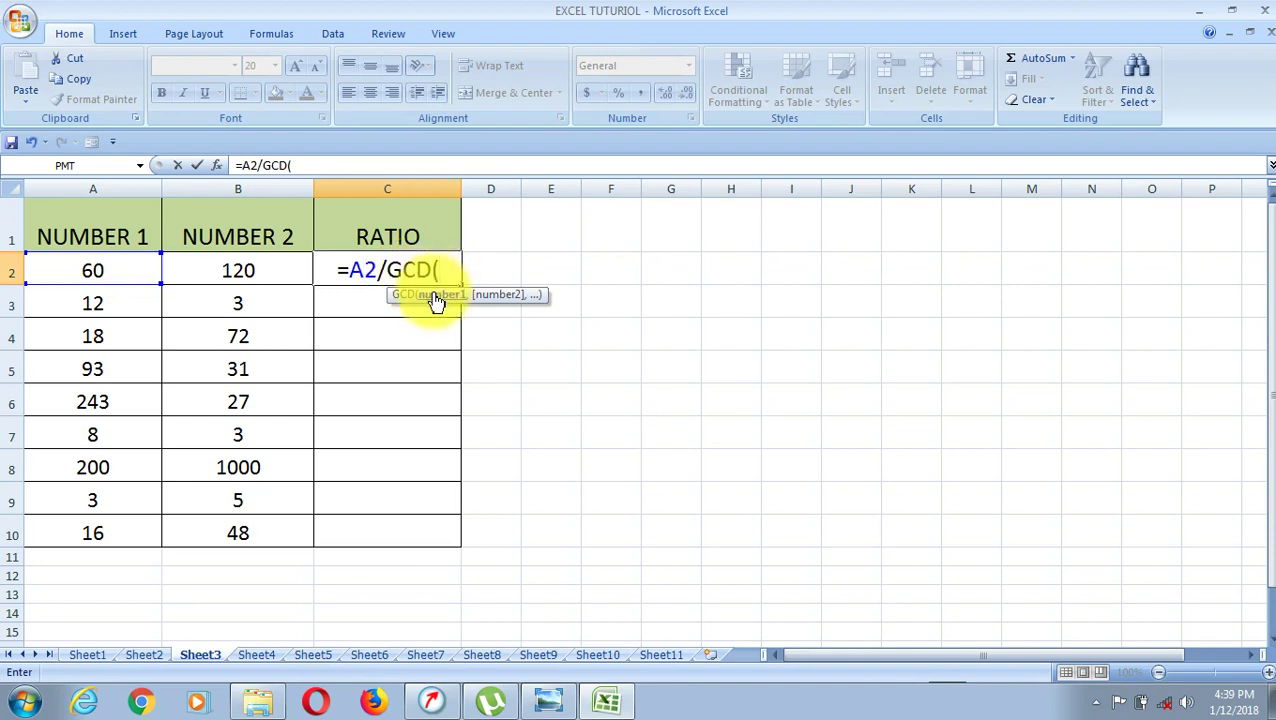
Fill in GCD(A2,B2) and append &":"& to the C2 formula
{"action": "left_click", "coordinate": [103, 270]}
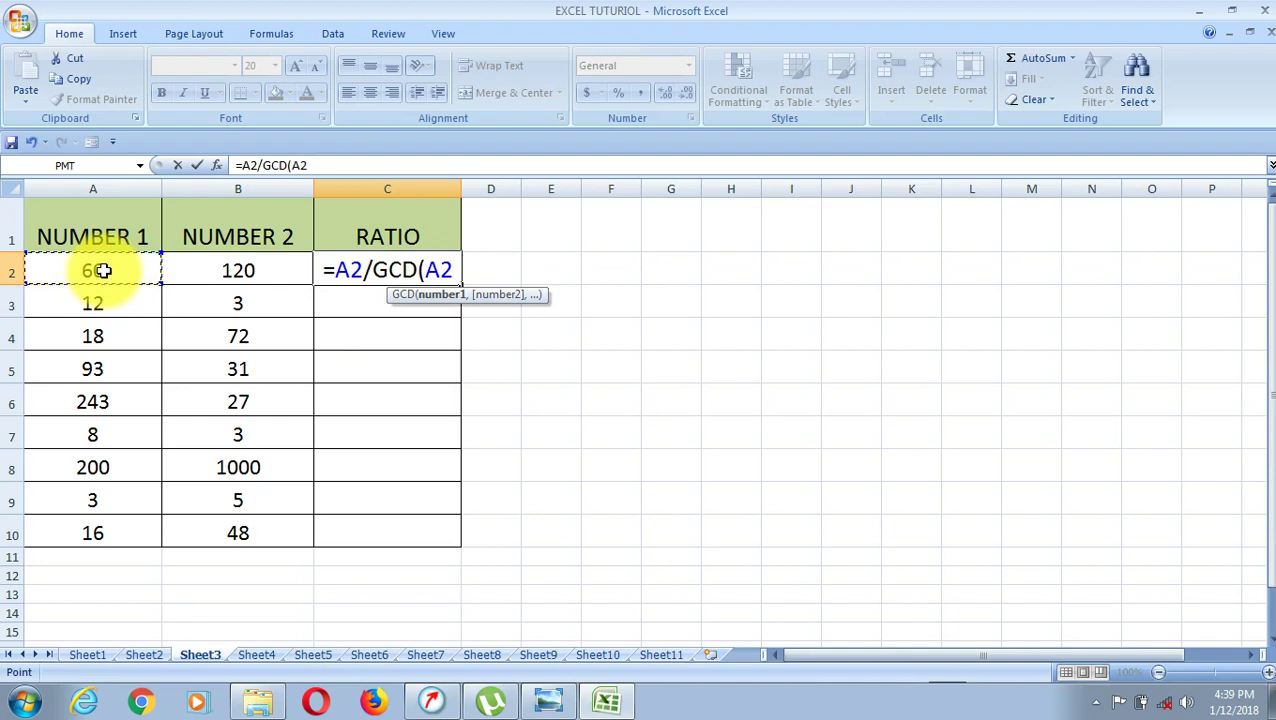
{"action": "type", "text": ","}
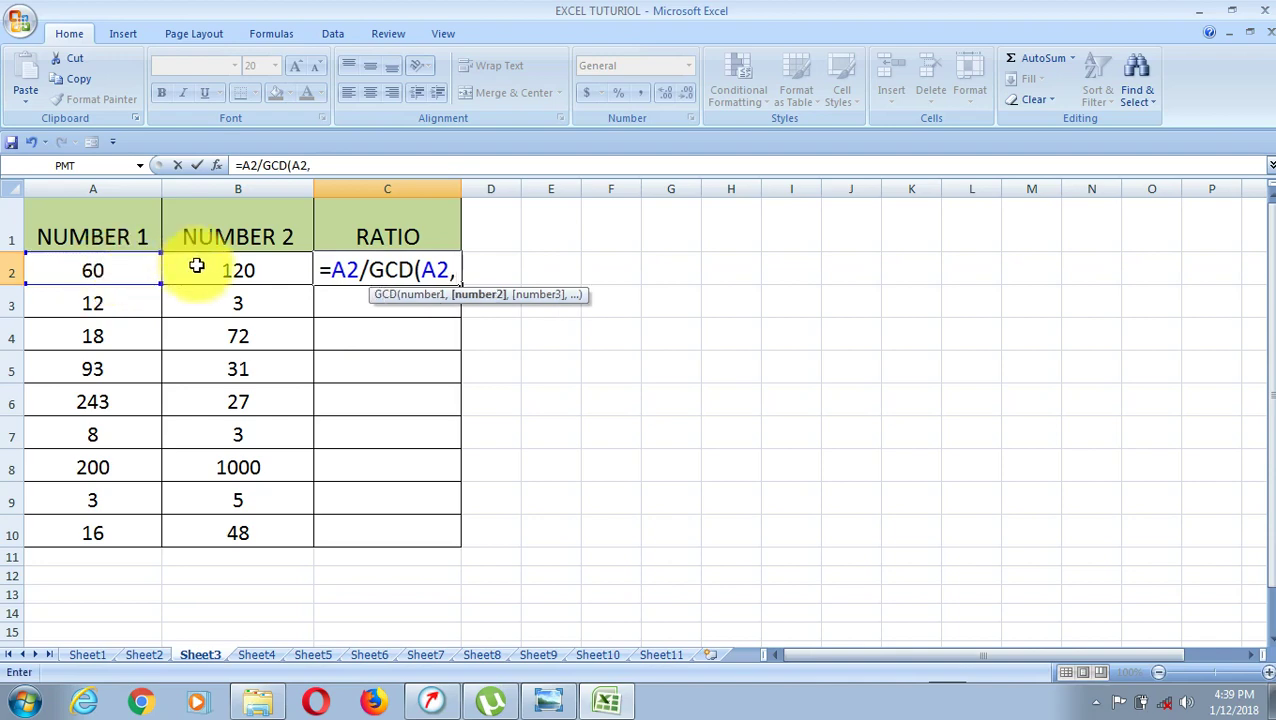
{"action": "left_click", "coordinate": [197, 266]}
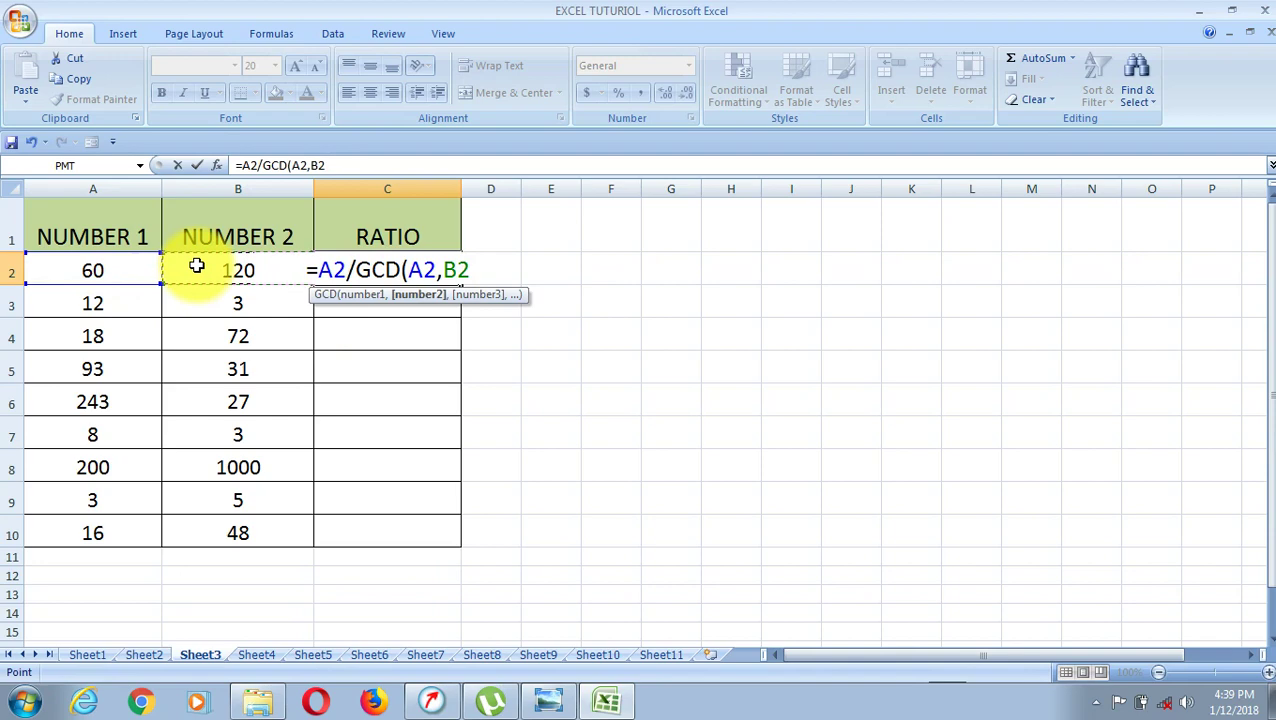
{"action": "type", "text": ")"}
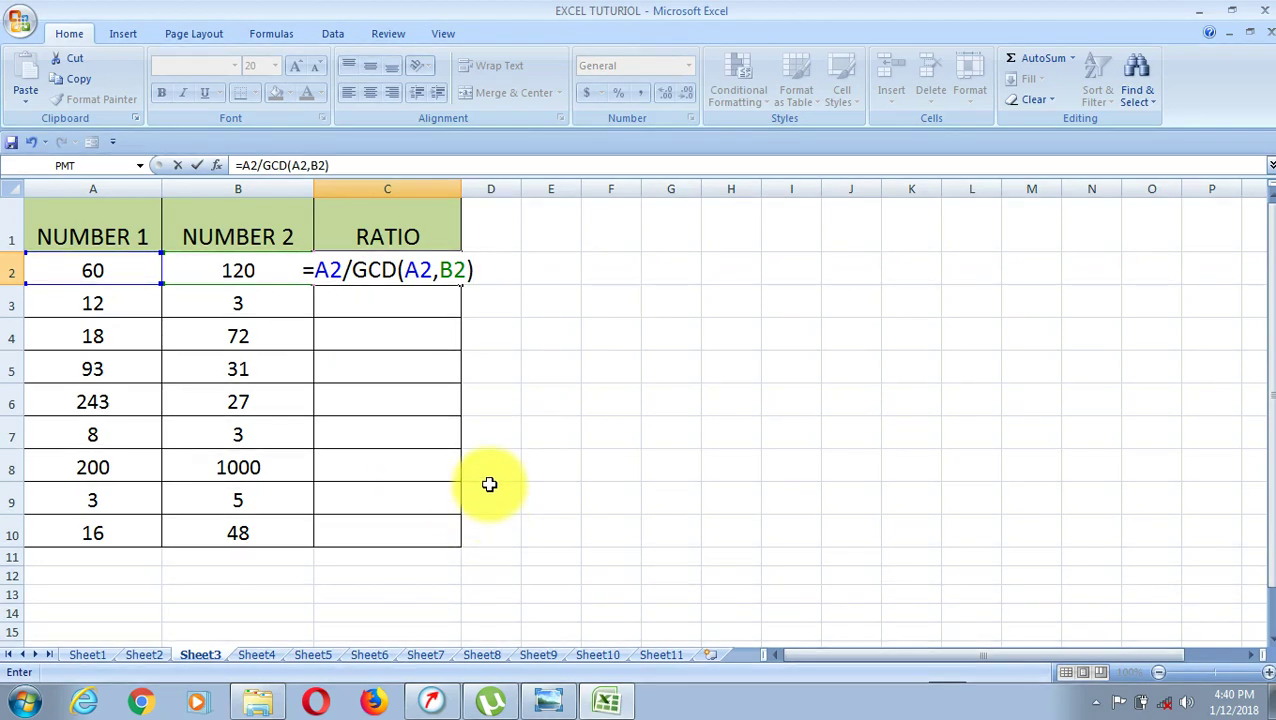
{"action": "type", "text": "&"}
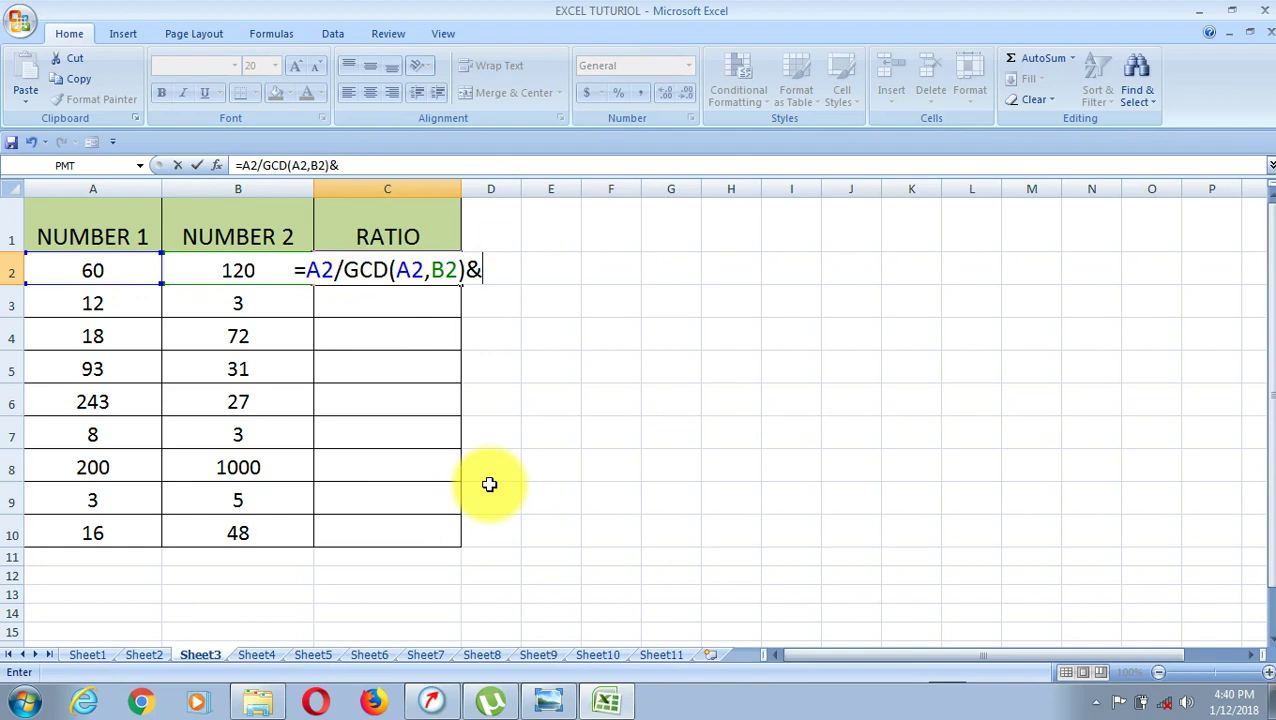
{"action": "type", "text": "\""}
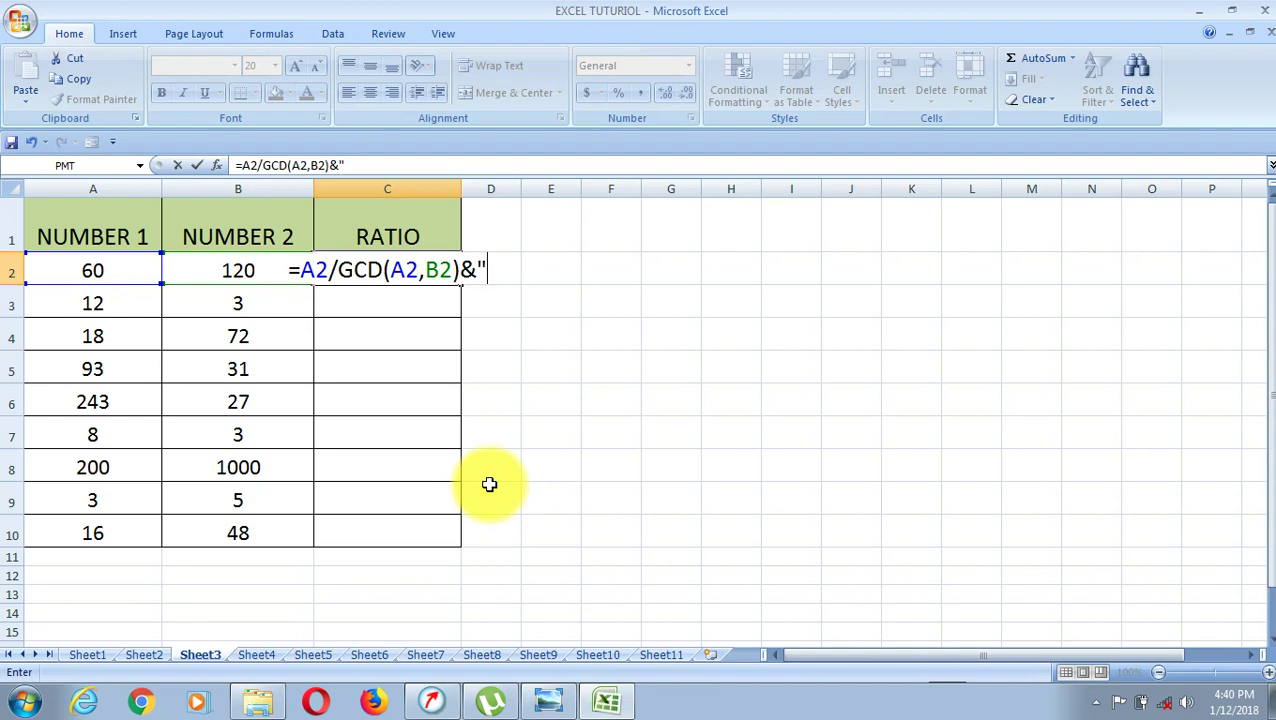
{"action": "type", "text": ":"}
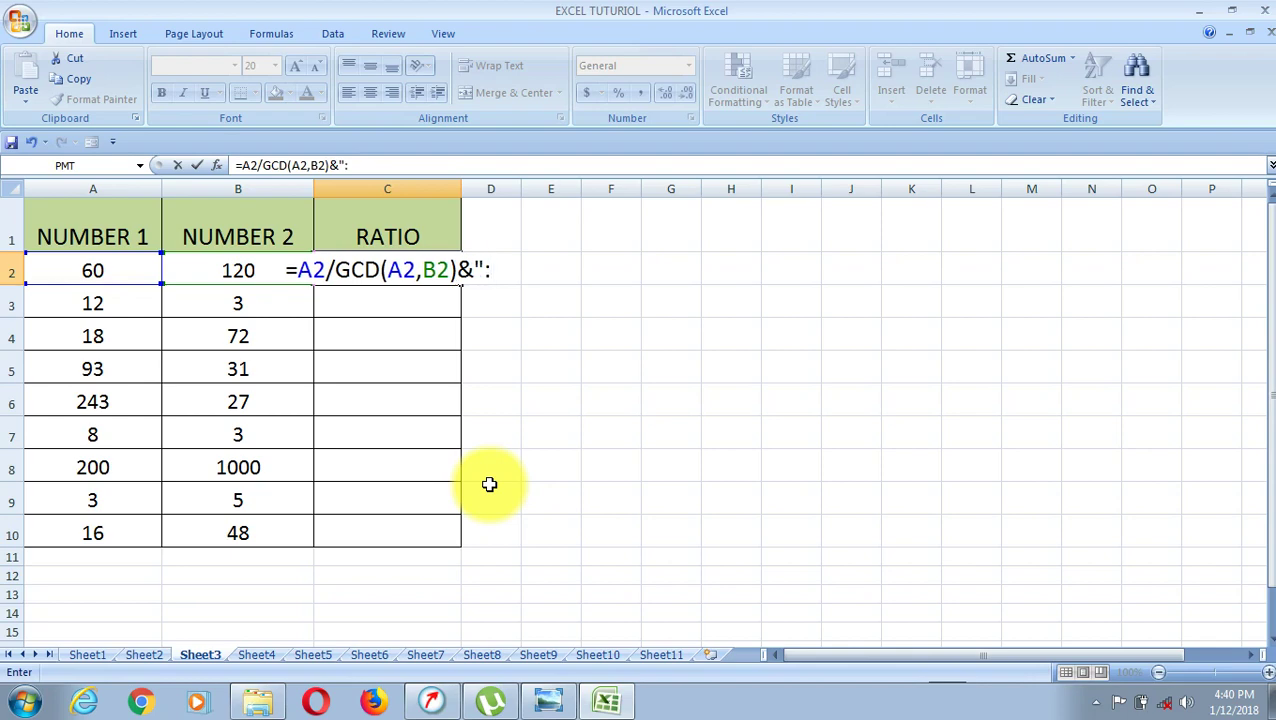
{"action": "type", "text": "\""}
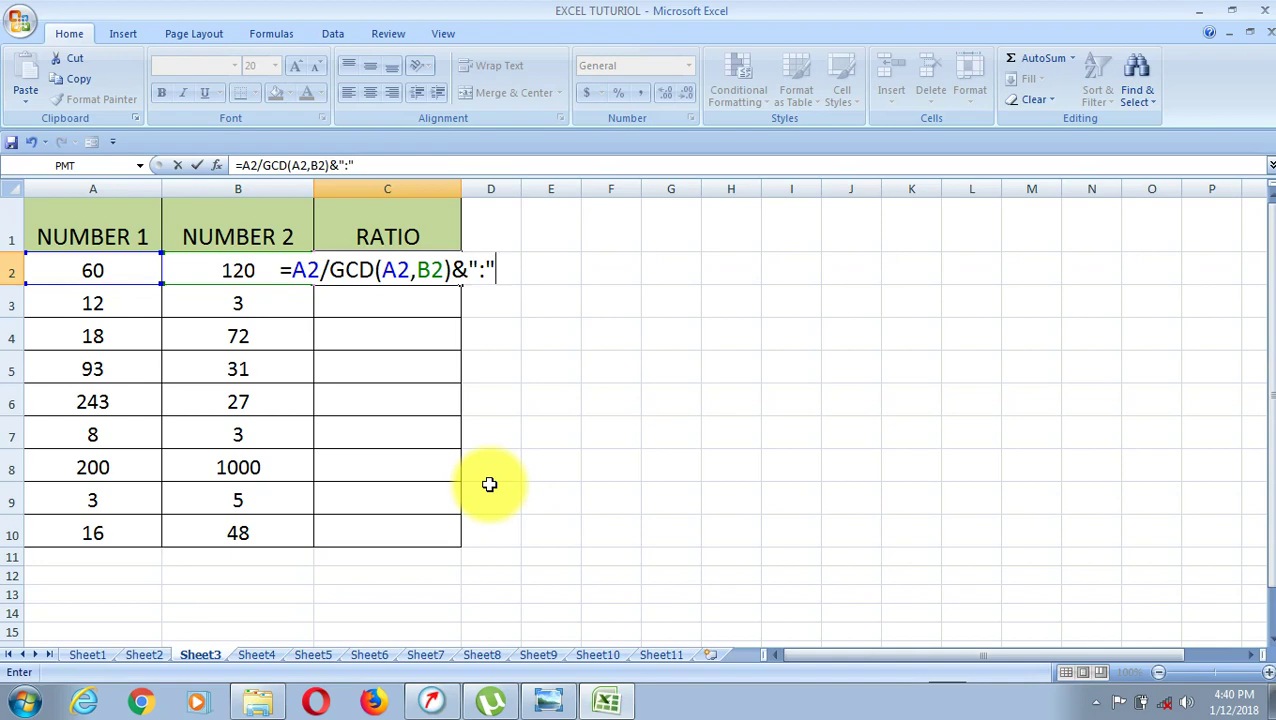
{"action": "type", "text": "&"}
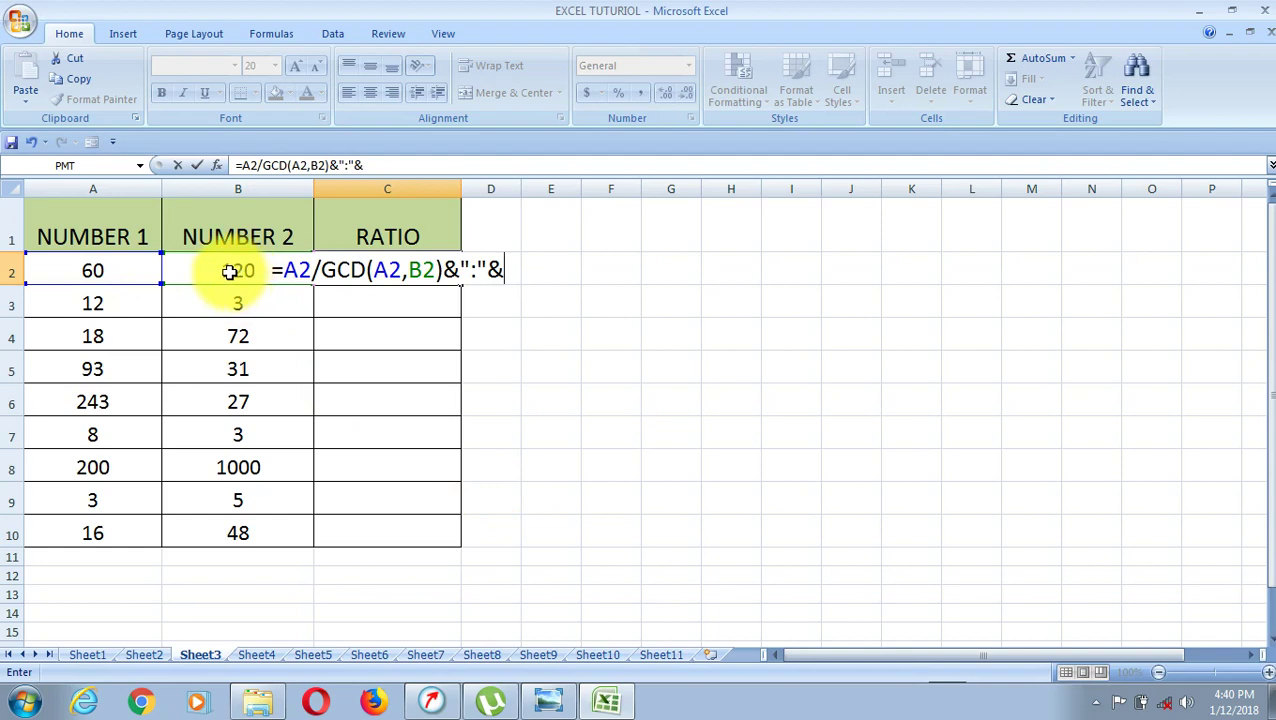
Append B2/GCD(A2,B2) after the colon so C2 reads =A2/GCD(A2,B2)&":"&B2/GCD(A2,B2)
{"action": "left_click", "coordinate": [229, 272]}
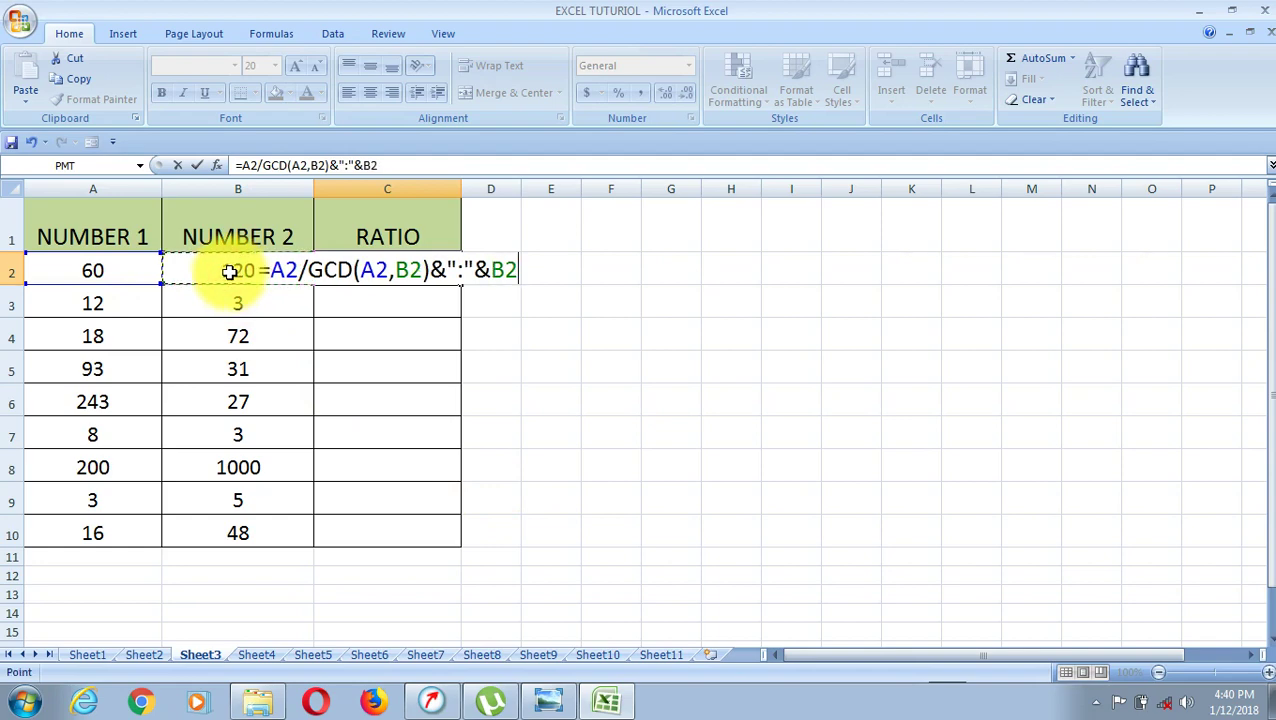
{"action": "type", "text": "/"}
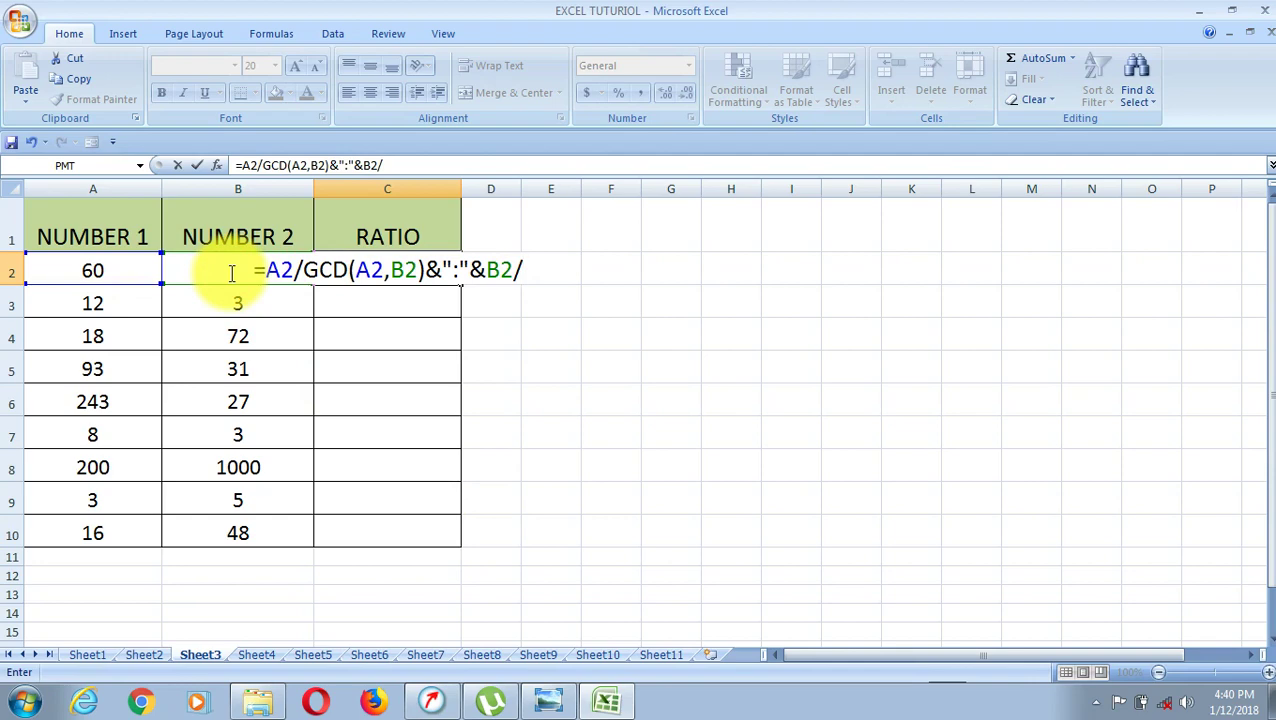
{"action": "type", "text": "g"}
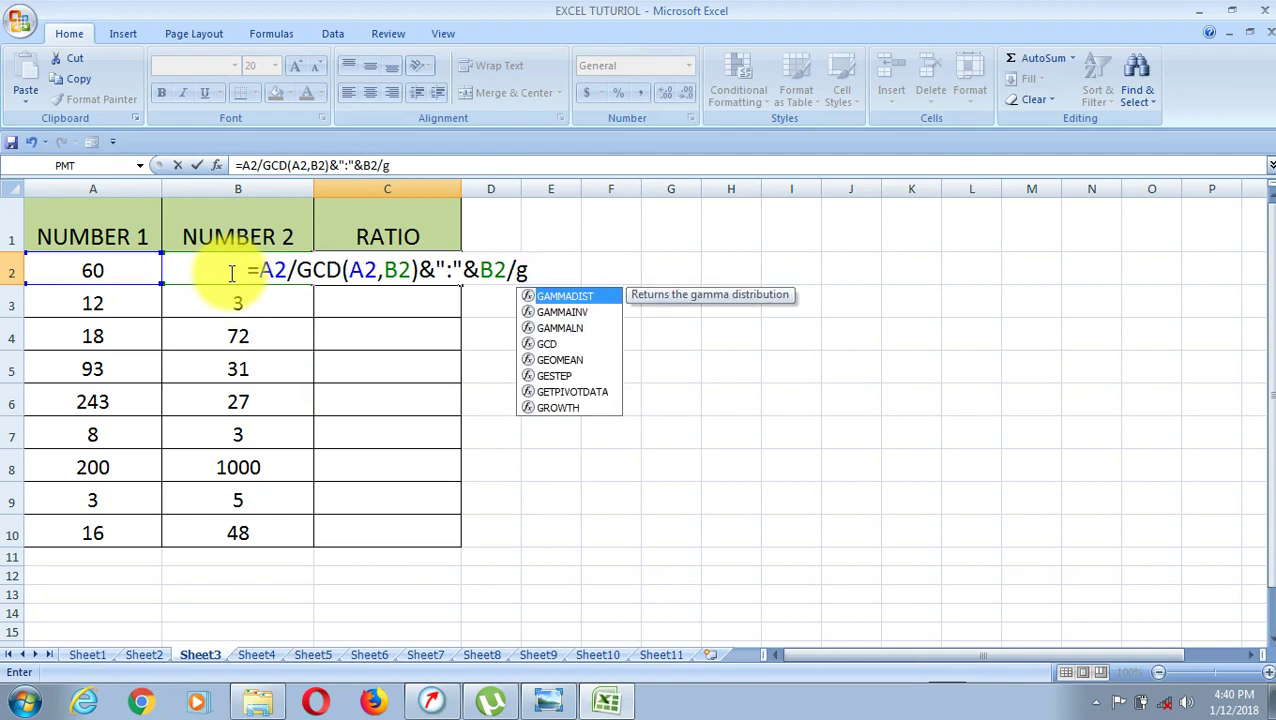
{"action": "double_click", "coordinate": [545, 344]}
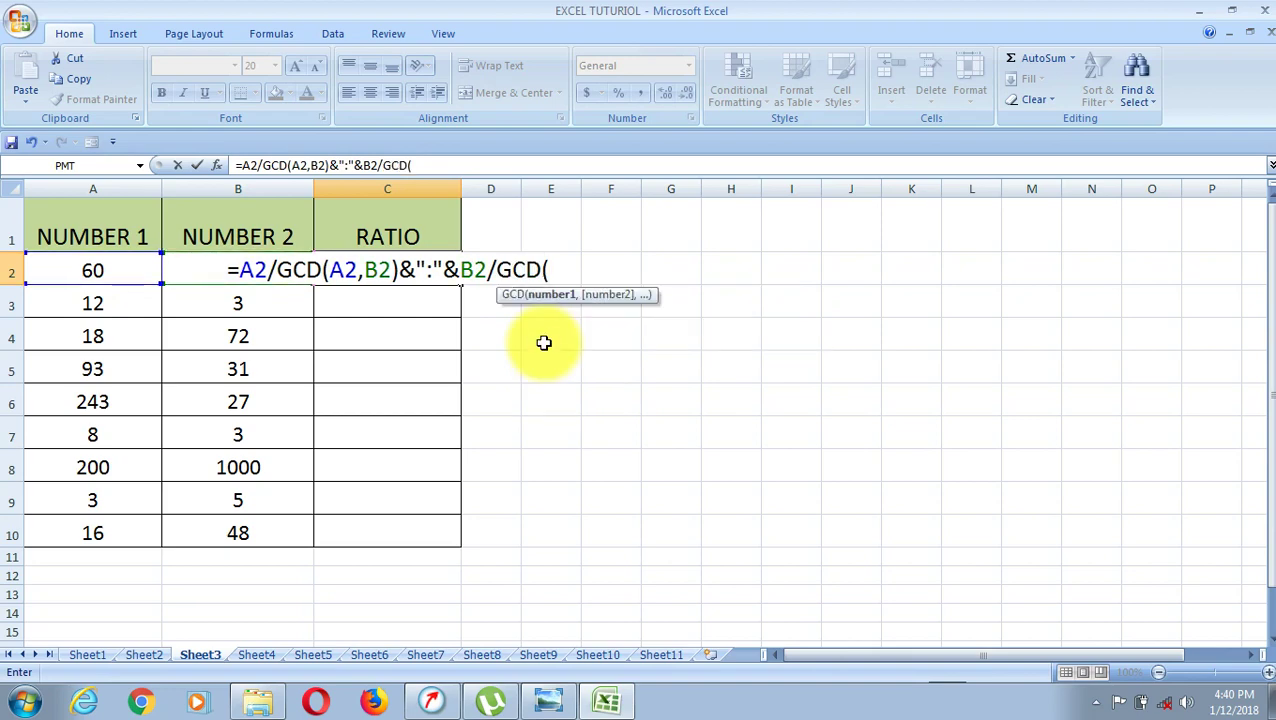
{"action": "left_click", "coordinate": [90, 270]}
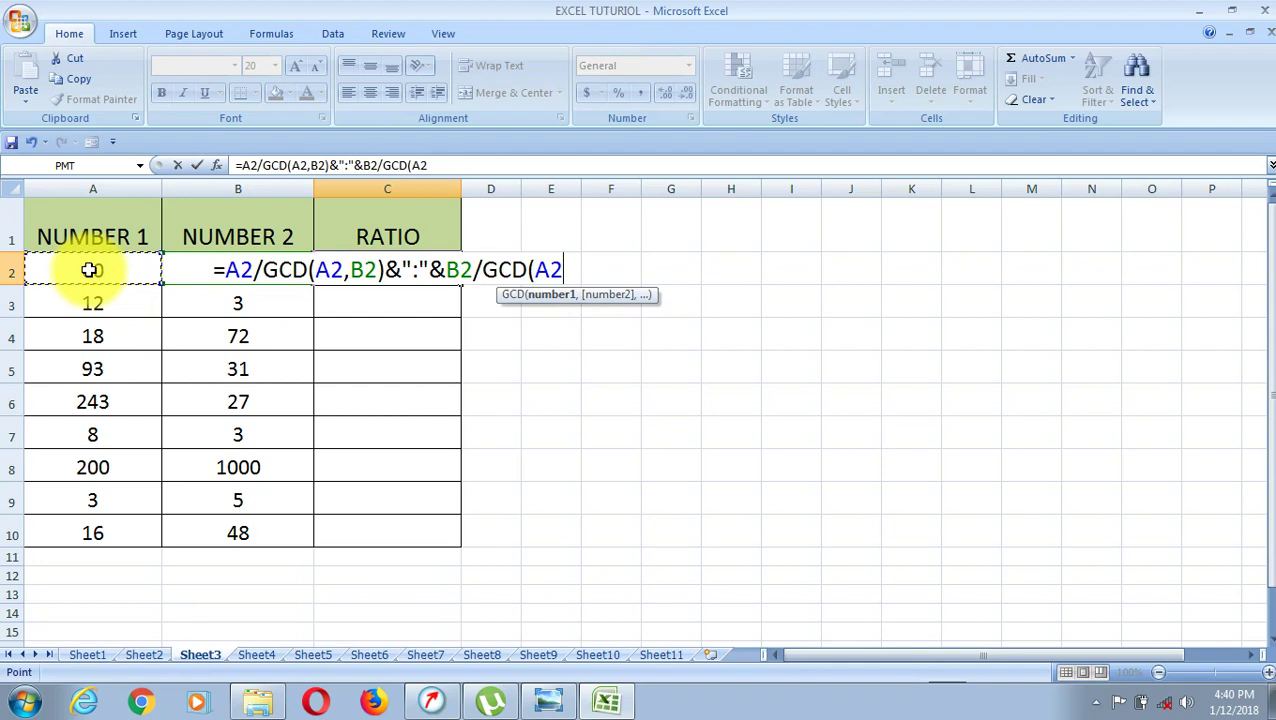
{"action": "type", "text": ","}
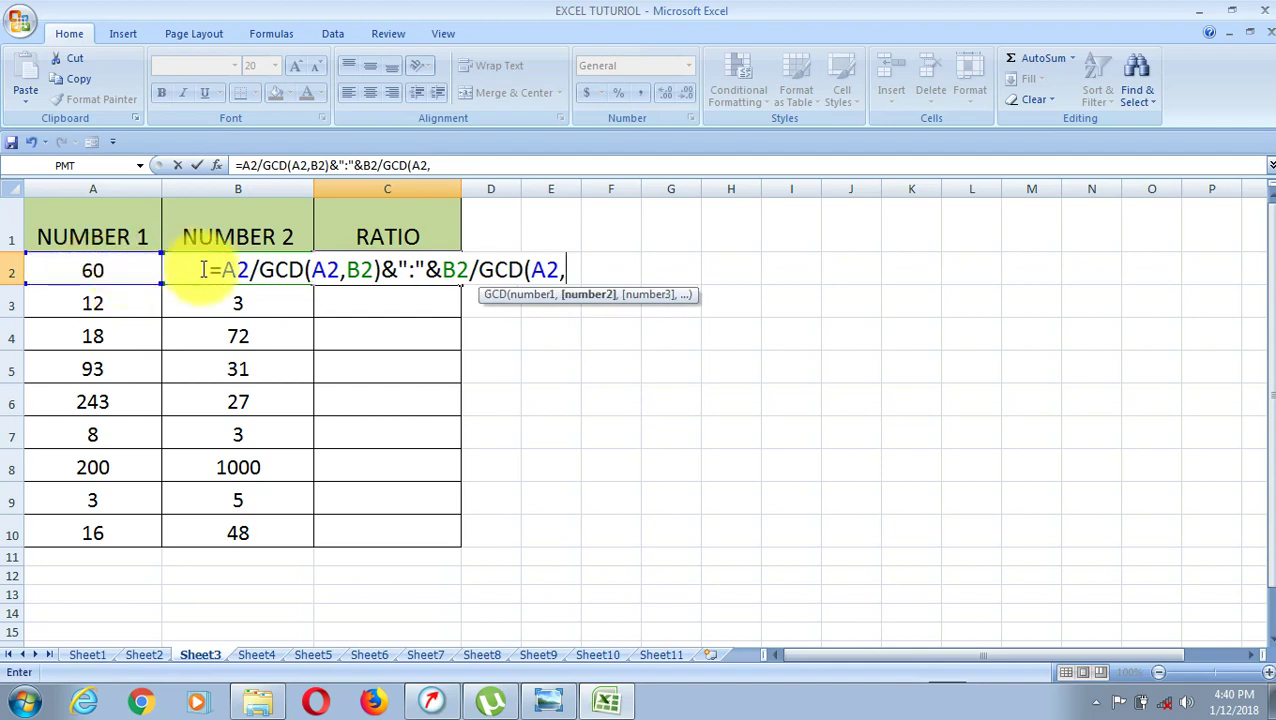
{"action": "left_click", "coordinate": [186, 270]}
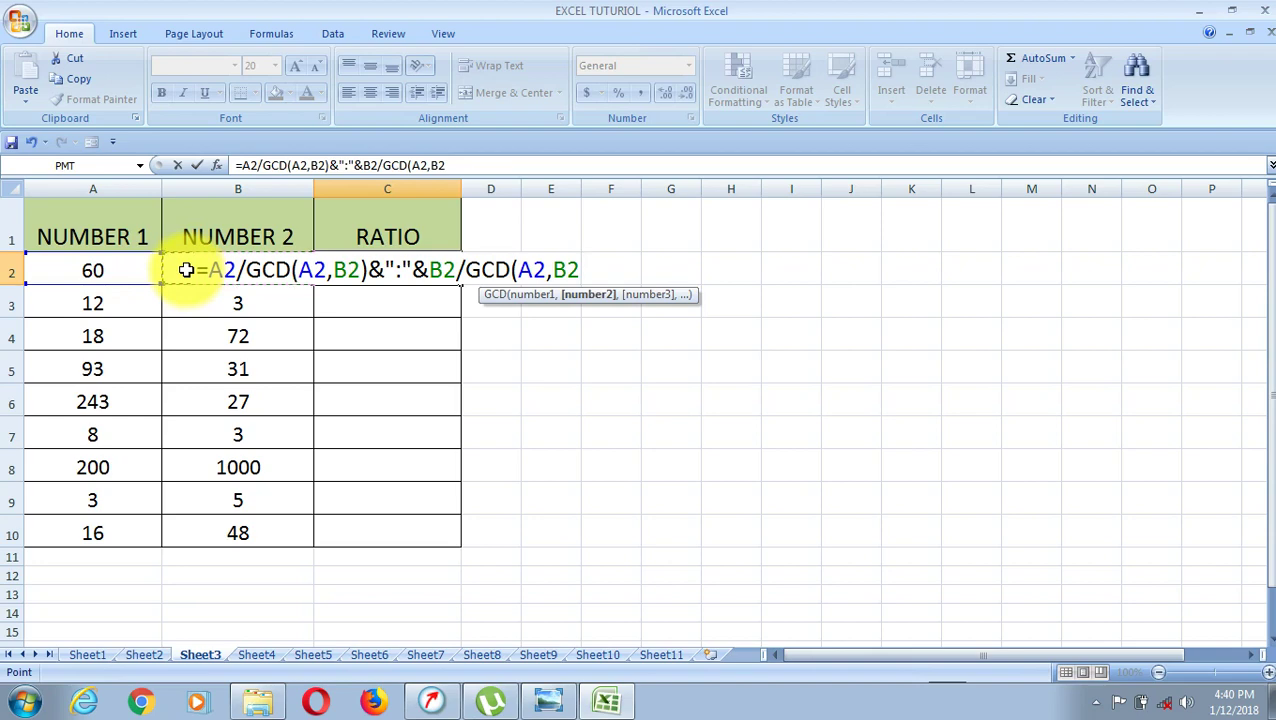
{"action": "type", "text": ")"}
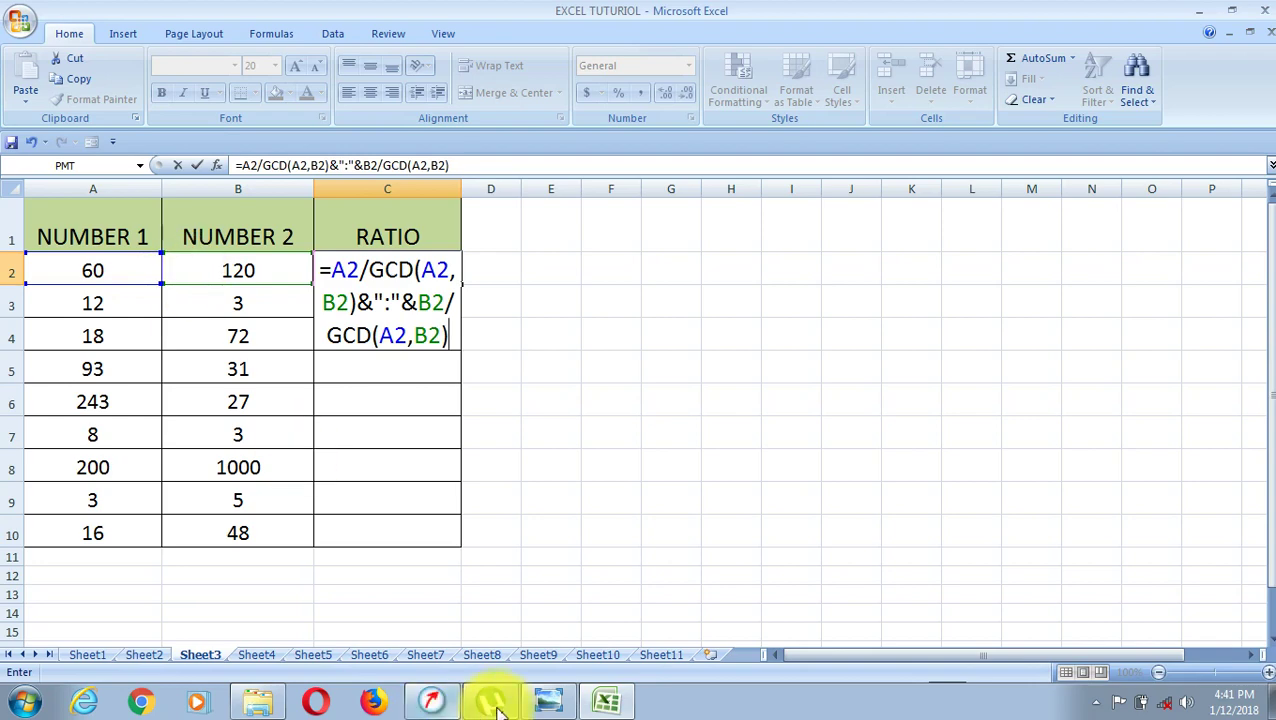
After reviewing the keyboard diagram, enter the C2 formula so it displays 1:2
{"action": "left_click", "coordinate": [548, 703]}
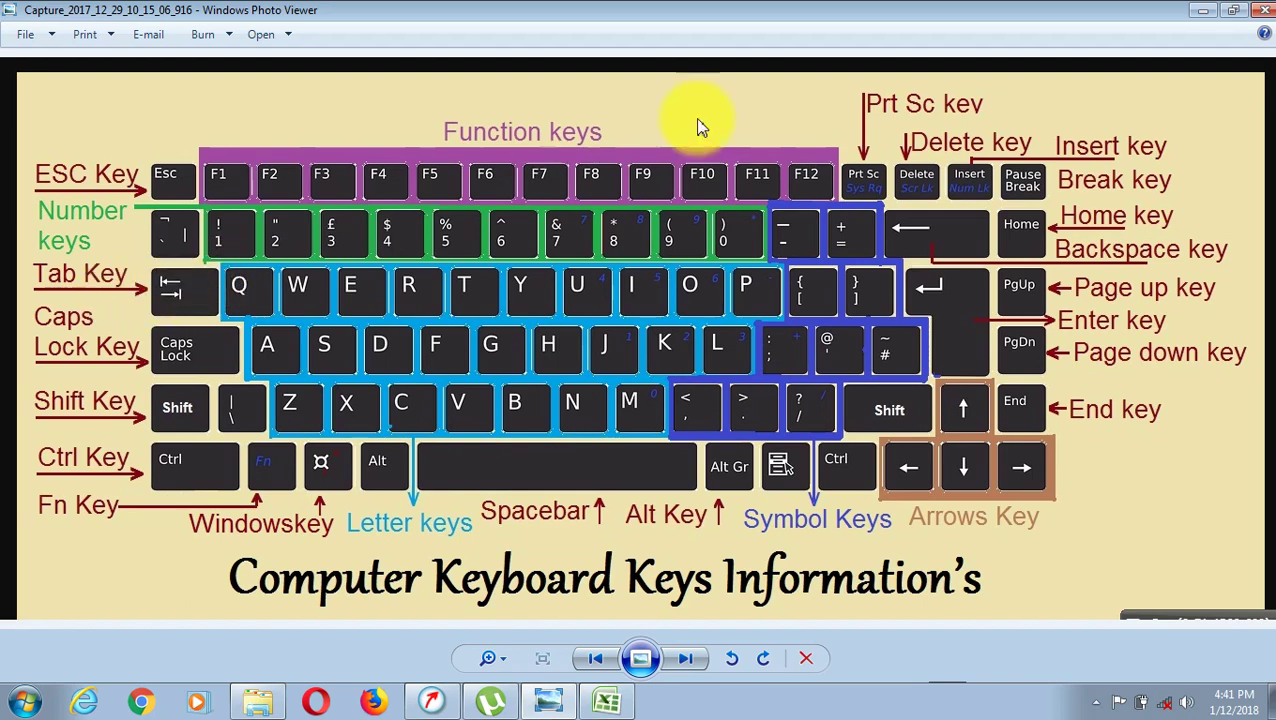
{"action": "left_click", "coordinate": [1204, 10]}
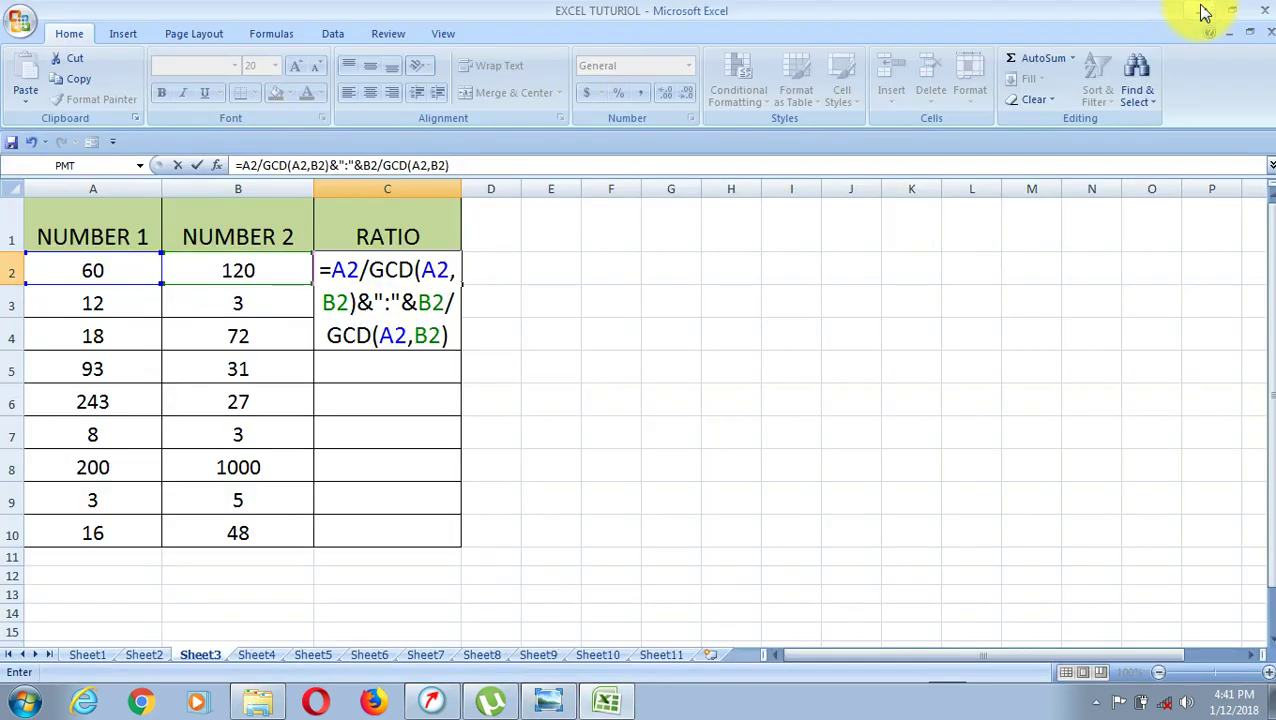
{"action": "key", "text": "Return"}
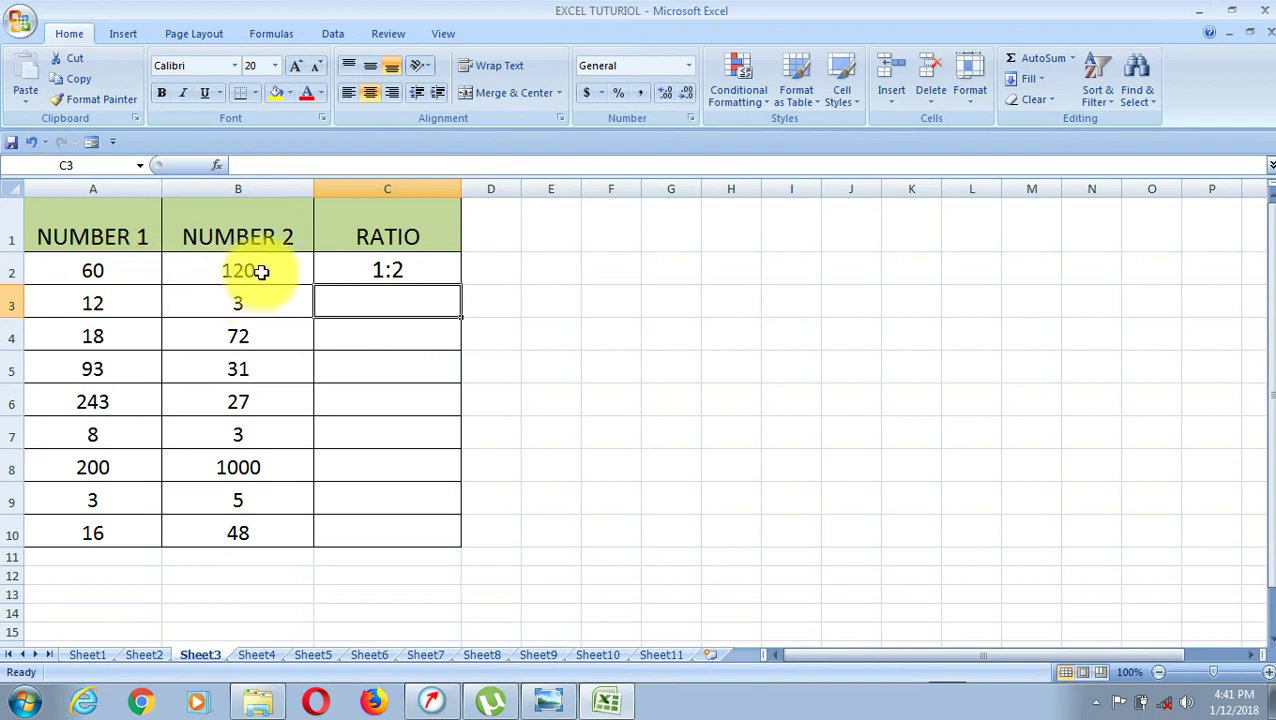
{"action": "left_click", "coordinate": [434, 271]}
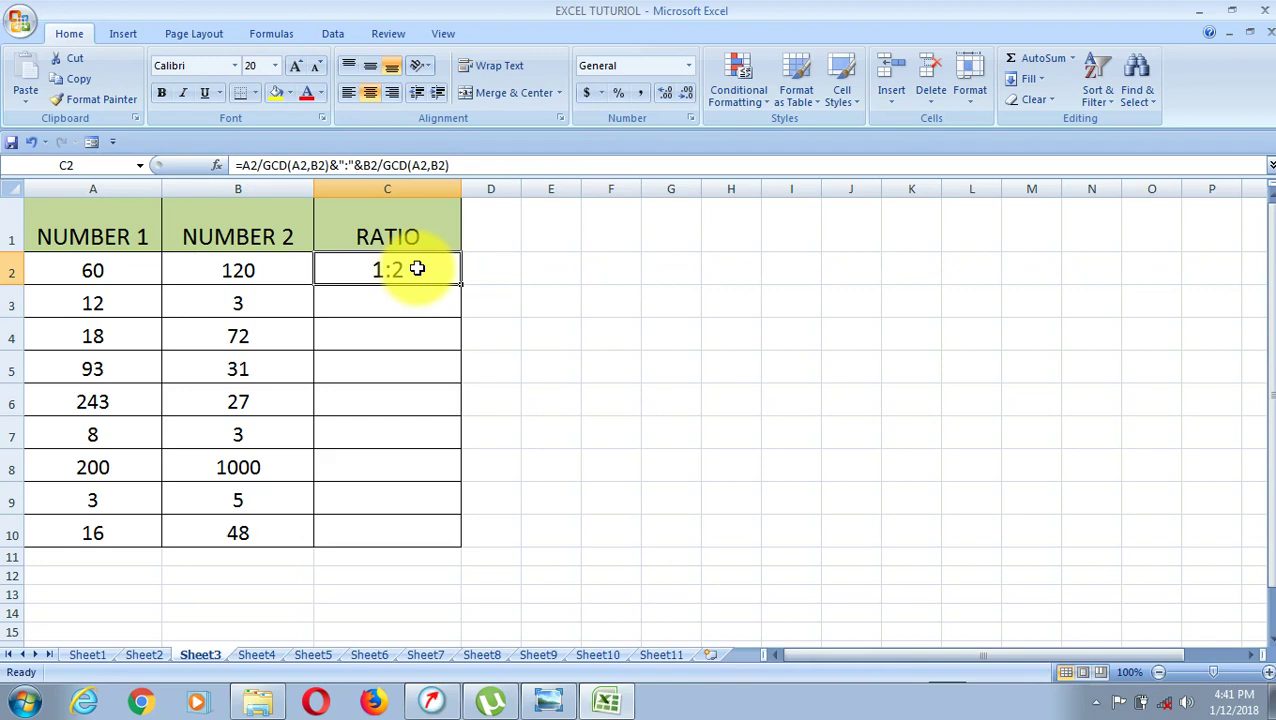
{"action": "left_click_drag", "start_coordinate": [417, 269], "coordinate": [415, 313]}
{"action": "left_click_drag", "start_coordinate": [420, 283], "coordinate": [420, 268]}
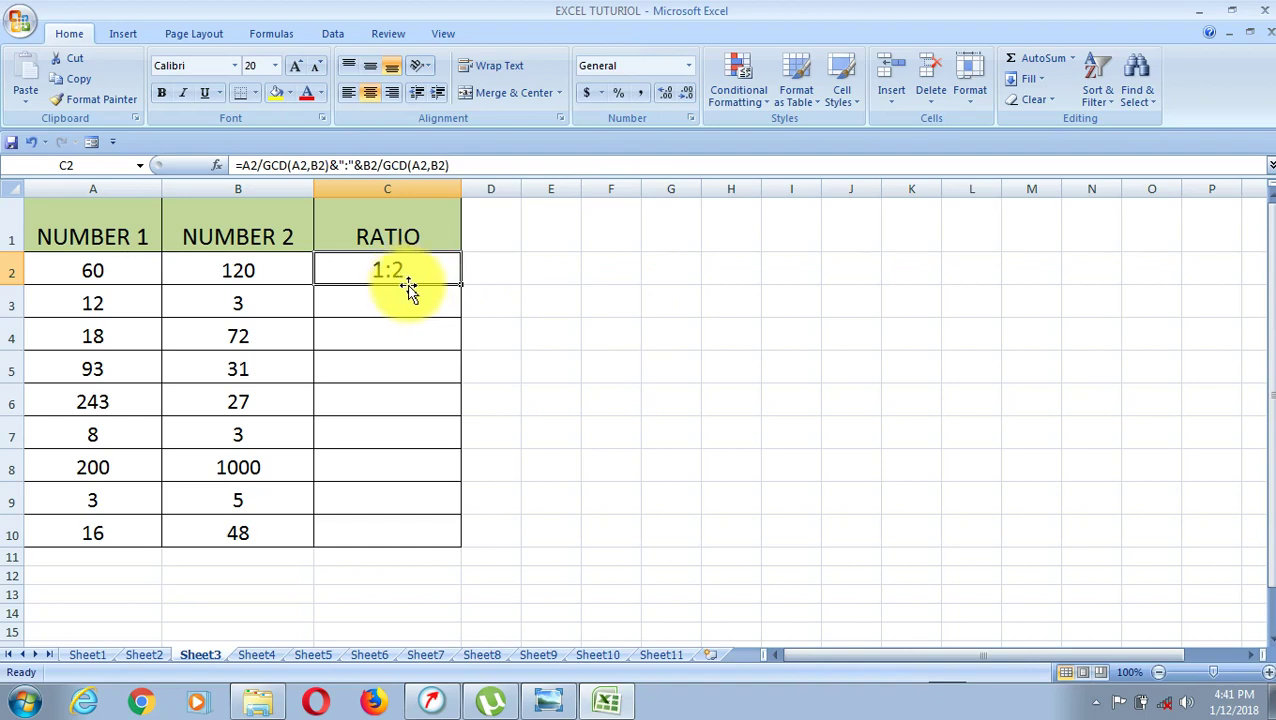
{"action": "left_click_drag", "start_coordinate": [408, 287], "coordinate": [526, 333]}
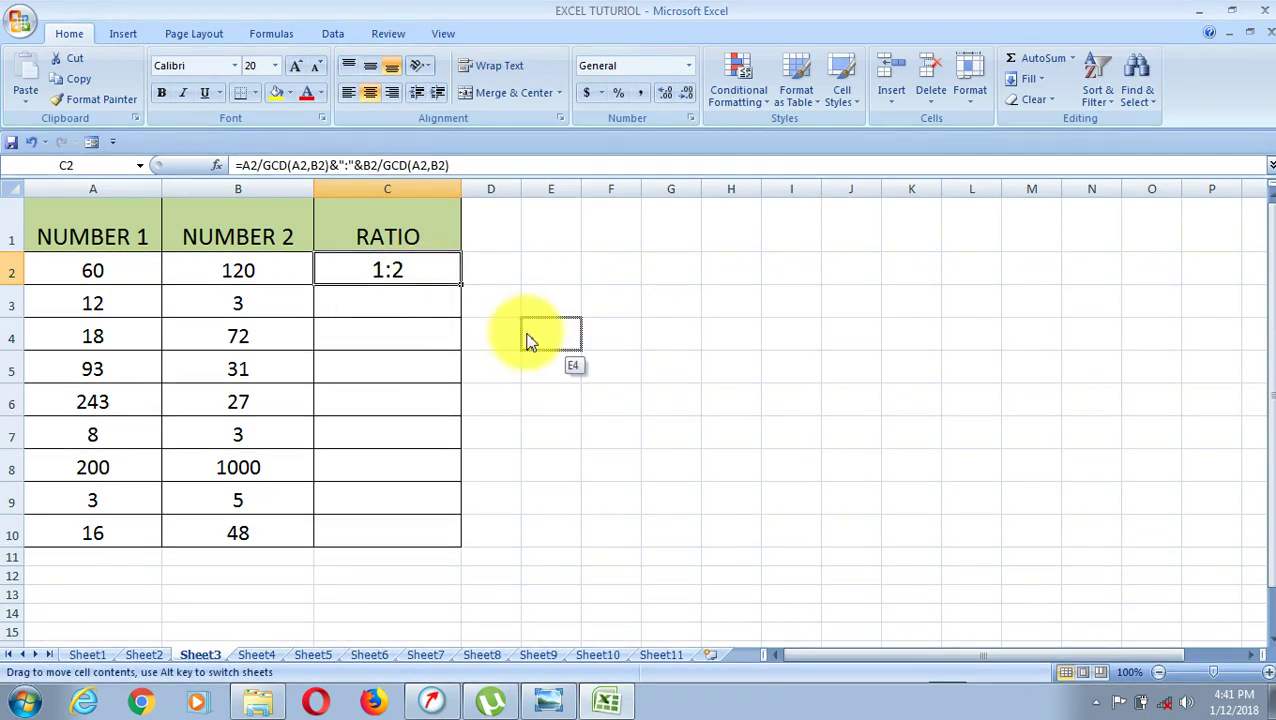
{"action": "mouse_move", "coordinate": [526, 333]}
{"action": "left_mouse_down"}
{"action": "mouse_move", "coordinate": [482, 334]}
{"action": "mouse_move", "coordinate": [408, 271]}
{"action": "left_mouse_up"}
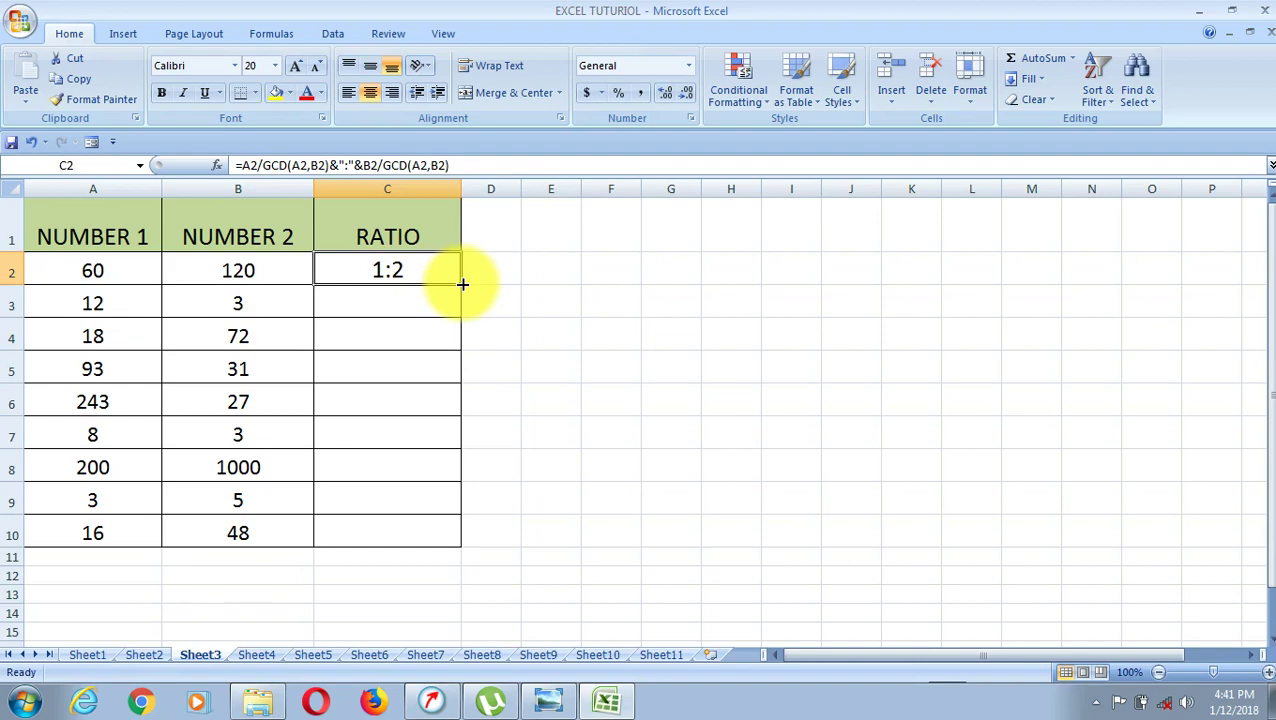
Fill the ratio formula from C2 down to C10, giving 4:1, 1:4, 3:1, 9:1, 8:3, 1:5, 3:5, 1:3
{"action": "left_click_drag", "start_coordinate": [463, 284], "coordinate": [465, 482]}
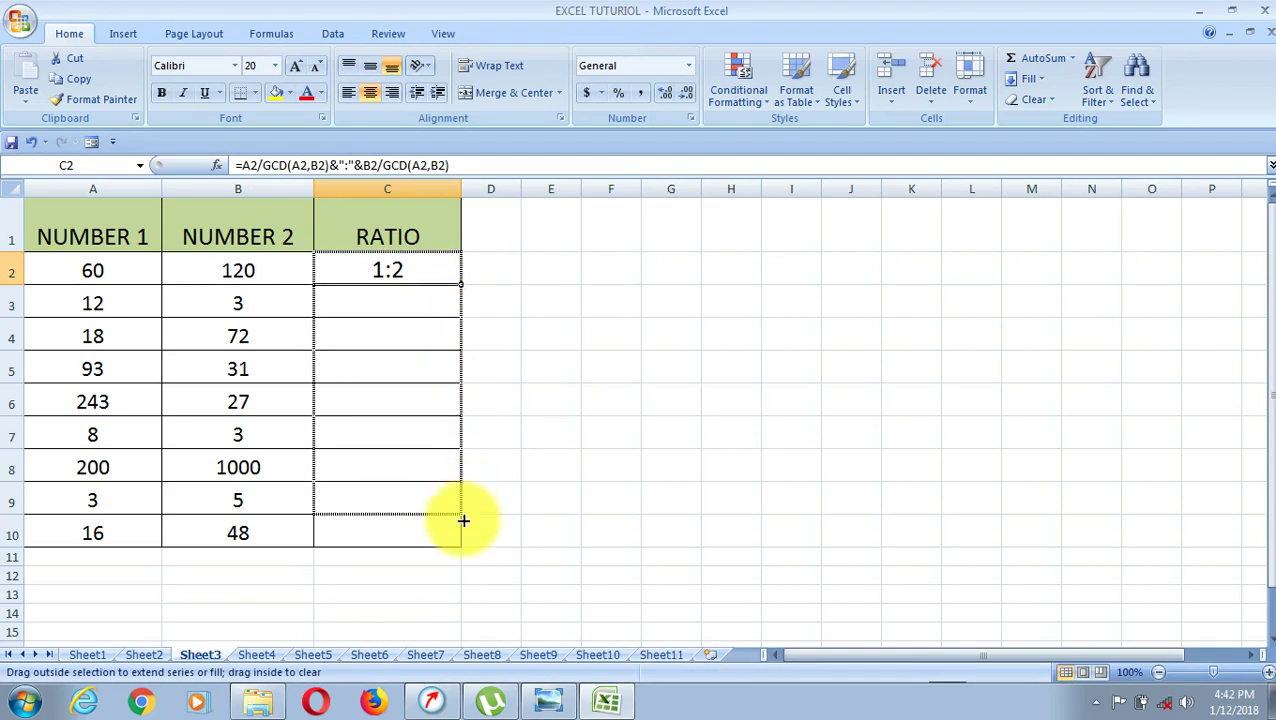
{"action": "left_click_drag", "start_coordinate": [465, 482], "coordinate": [463, 545]}
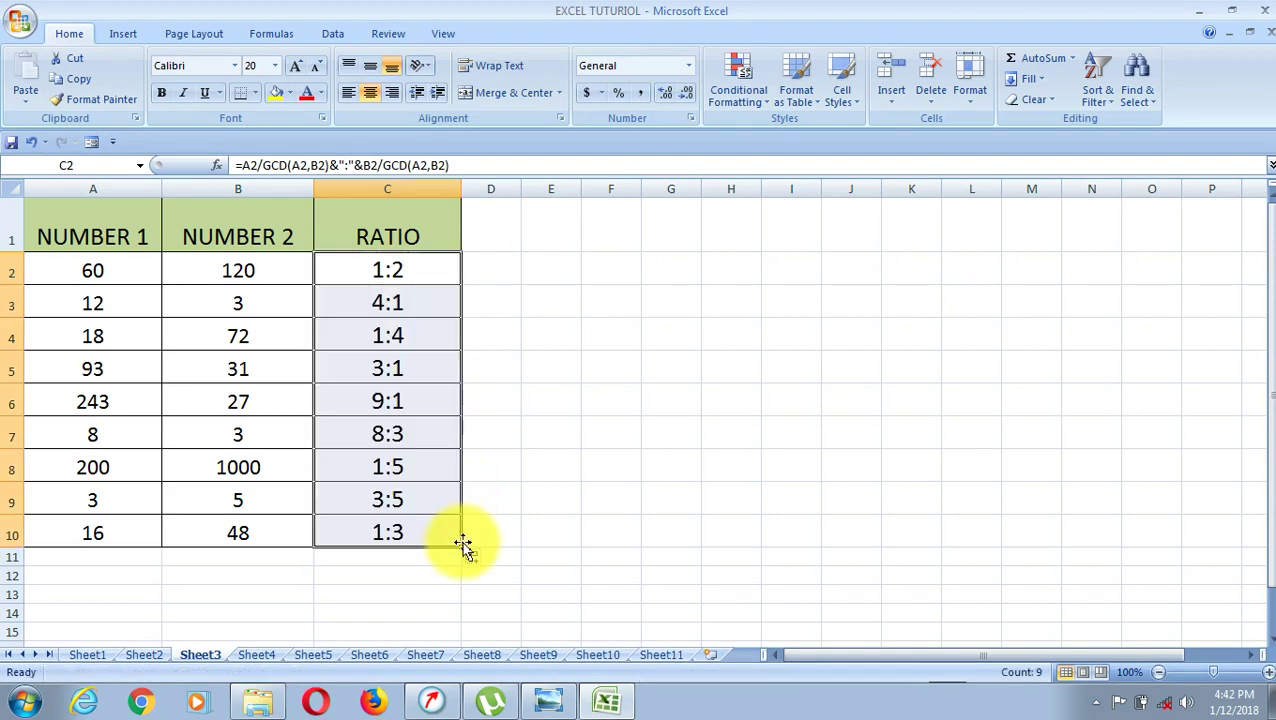
{"action": "left_click", "coordinate": [31, 142]}
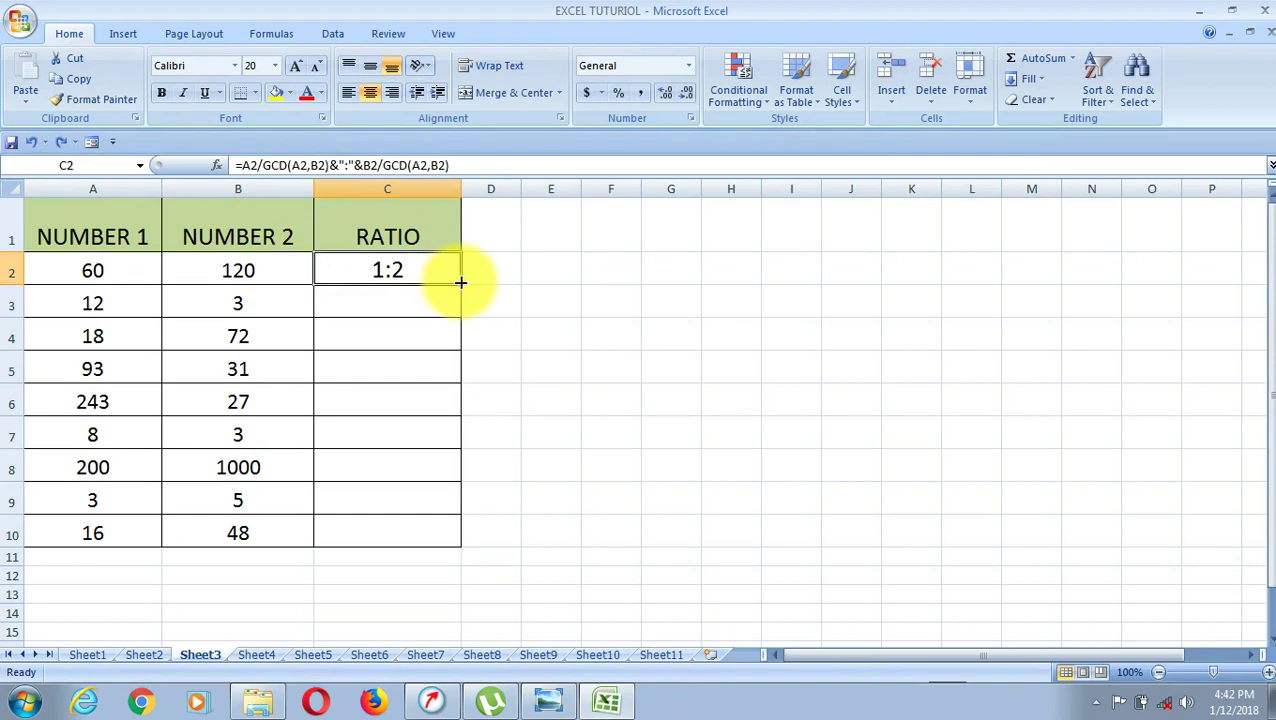
{"action": "double_click", "coordinate": [459, 281]}
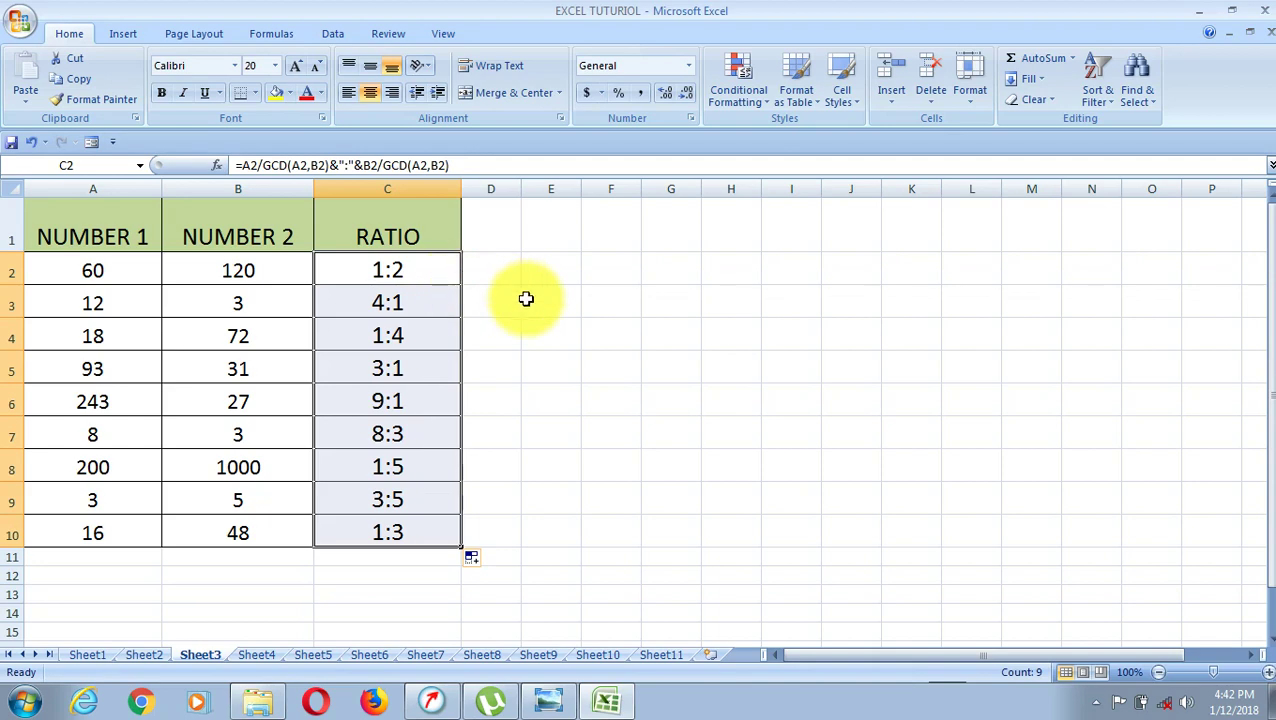